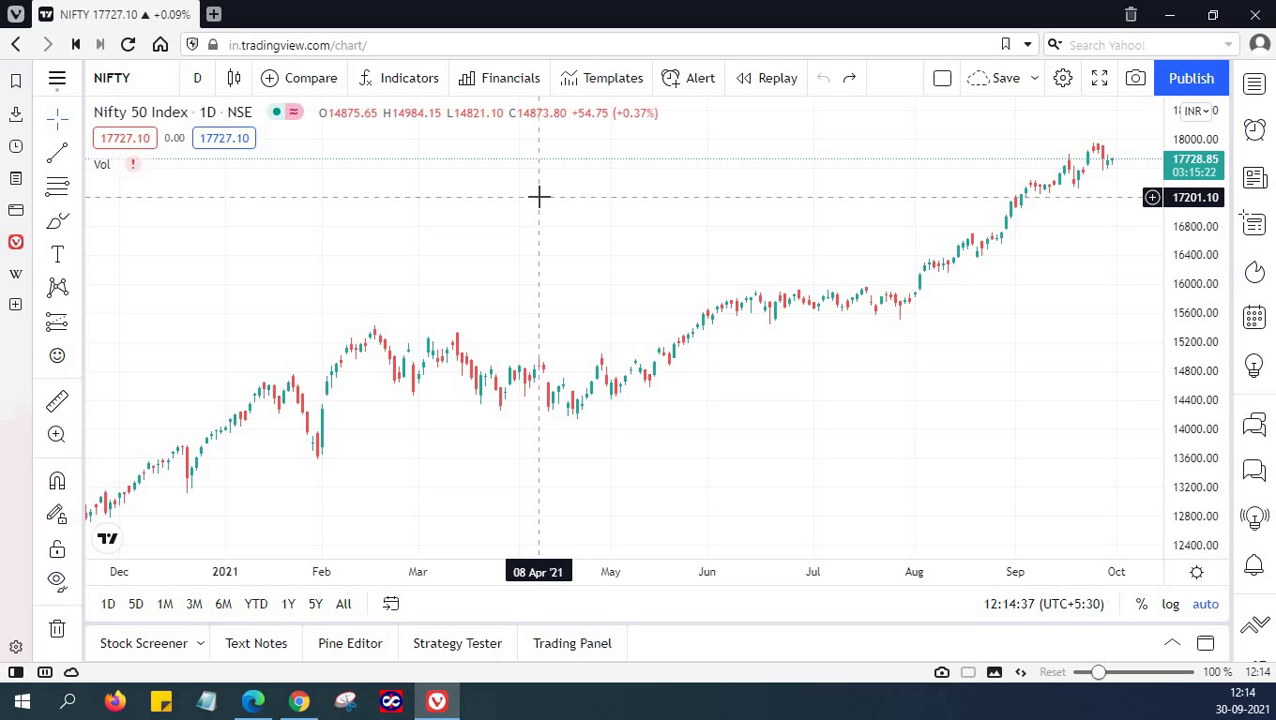
Look through the multi-chart layout options and the Vivaldi help panel, then close the panel.
left_click(940, 82)
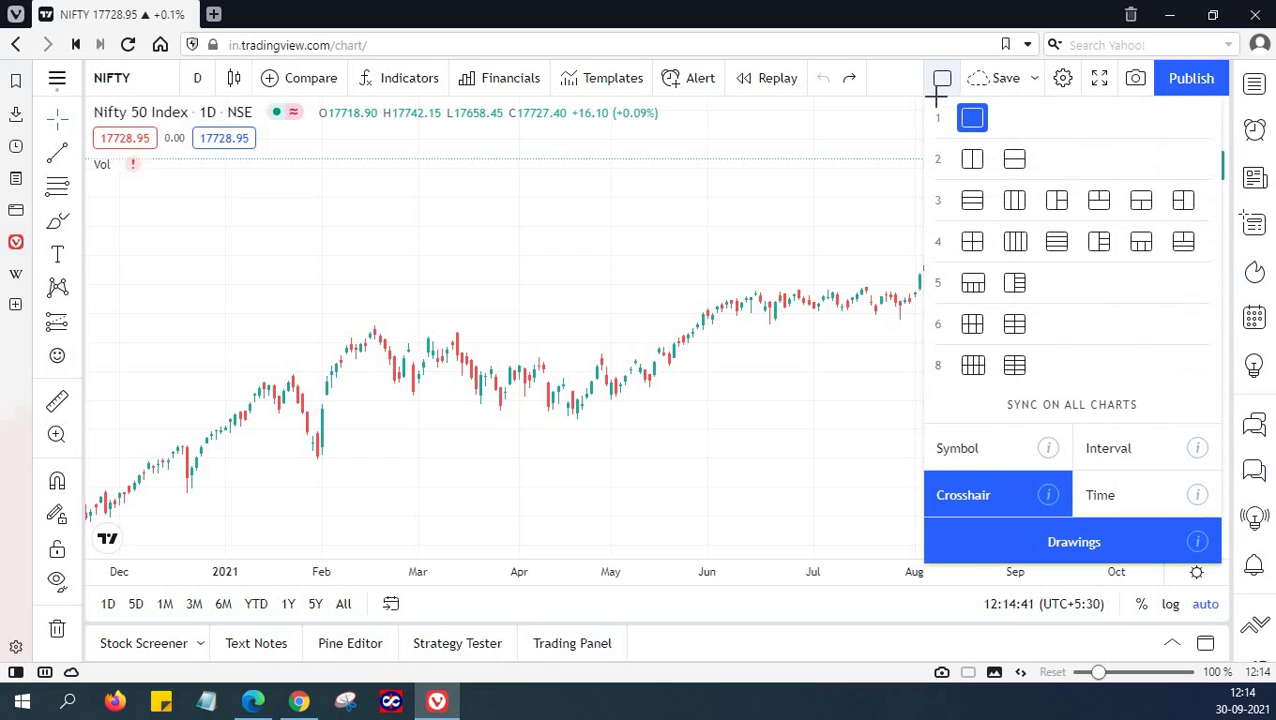
left_click(941, 84)
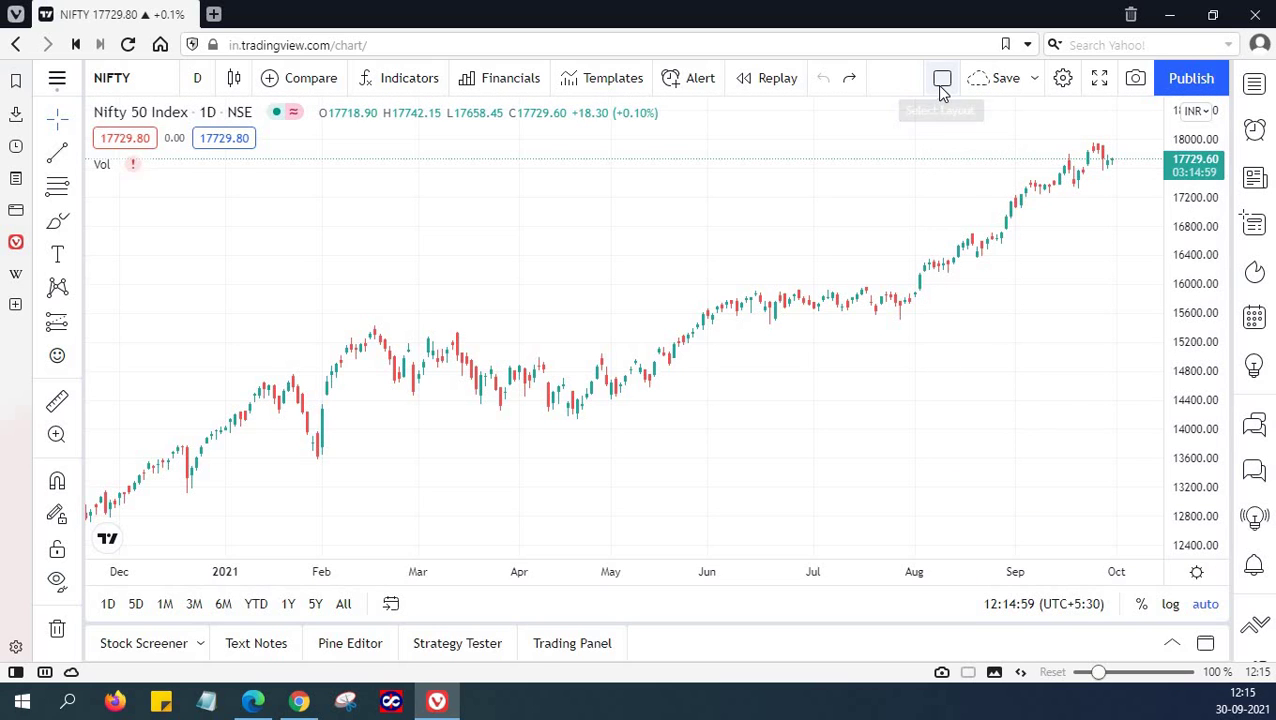
left_click(941, 84)
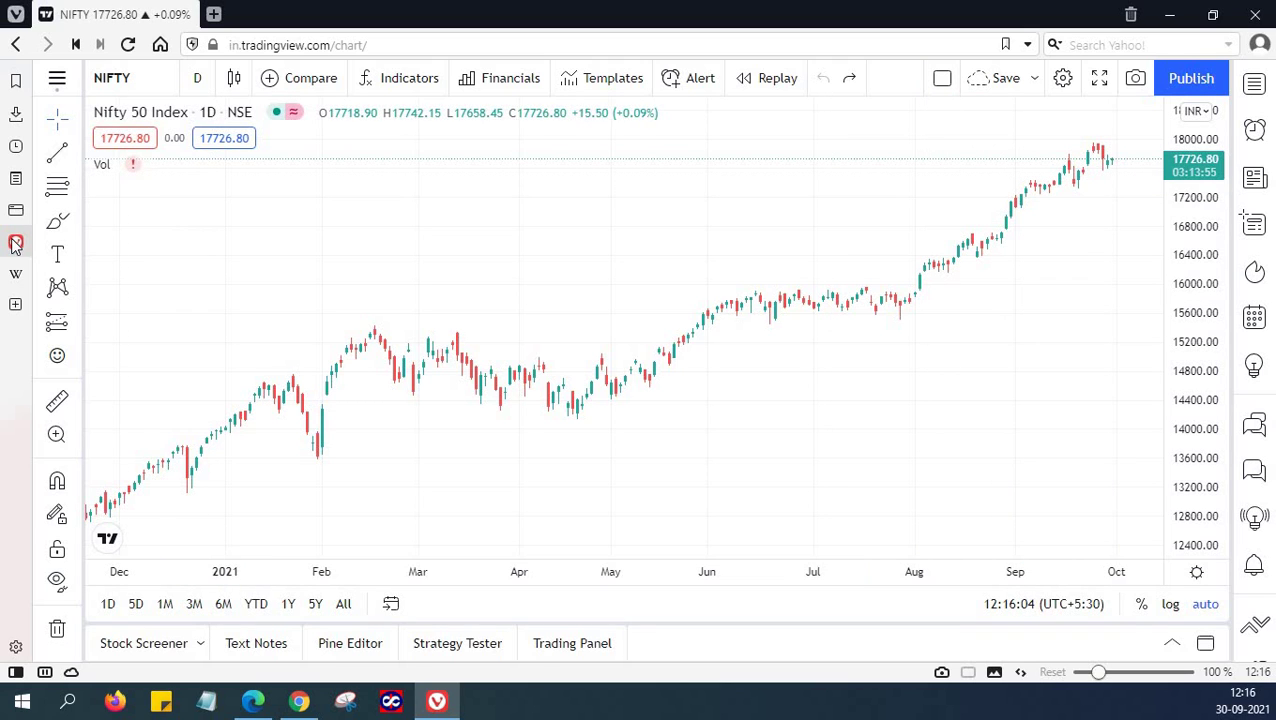
left_click(15, 245)
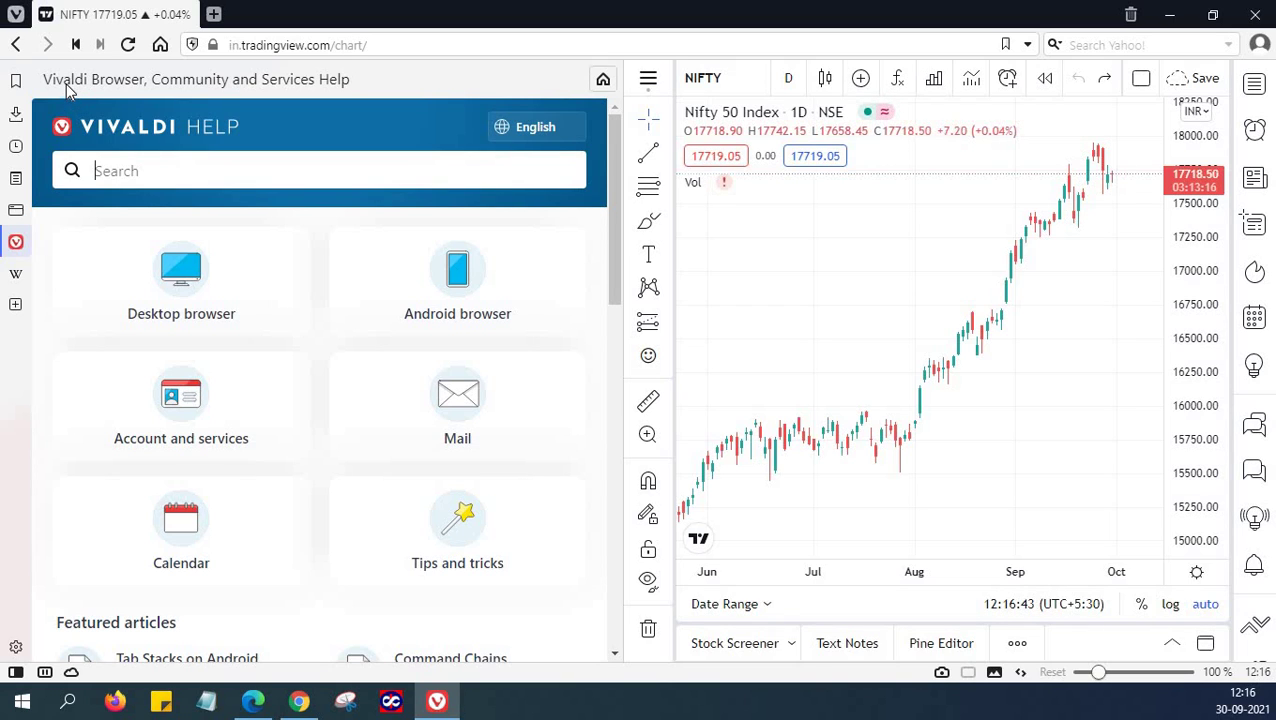
left_click(16, 242)
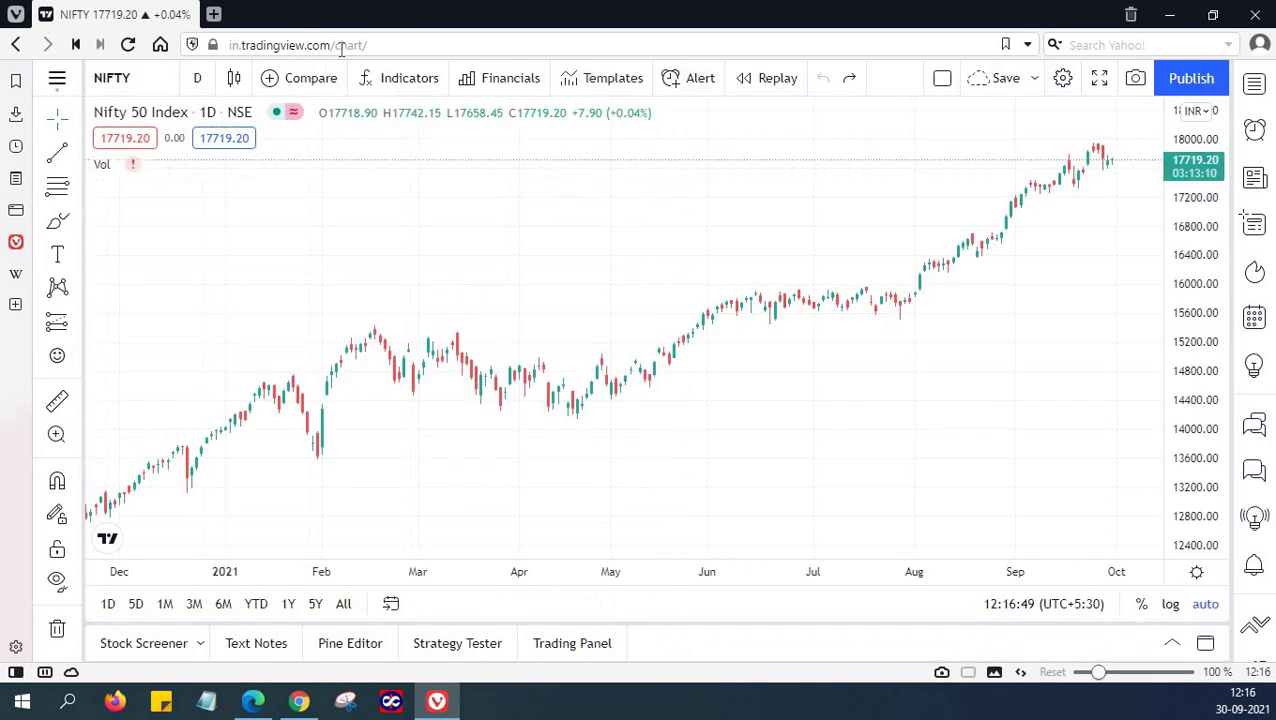
Copy the NIFTY chart address and load it in three new tabs.
left_click(338, 47)
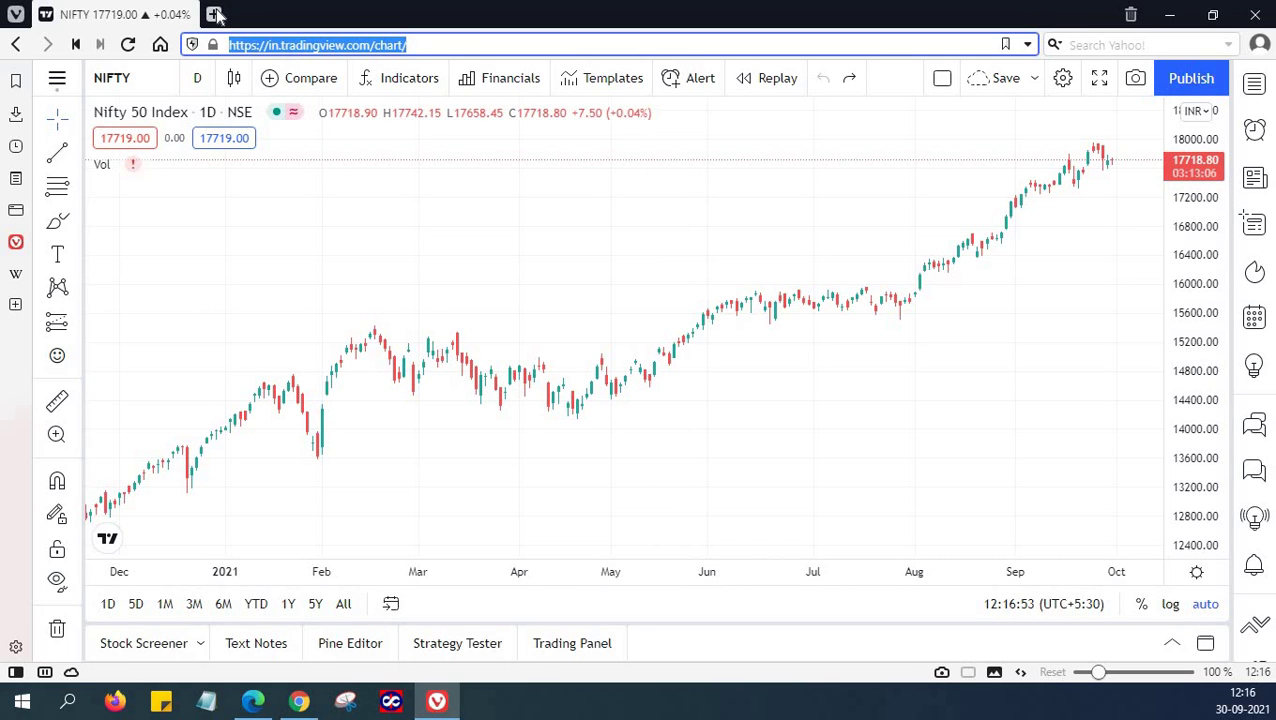
left_click(214, 14)
type("https://in.tradingview.com/chart/")
key("Return")
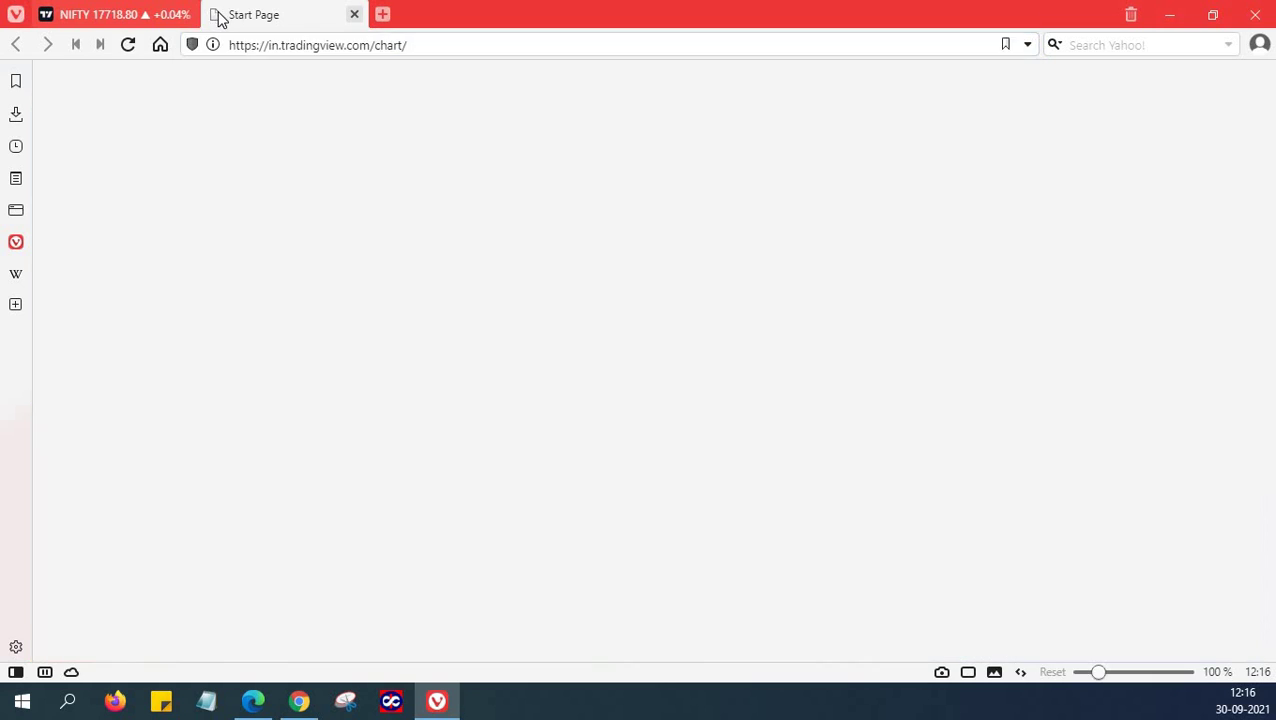
left_click(386, 14)
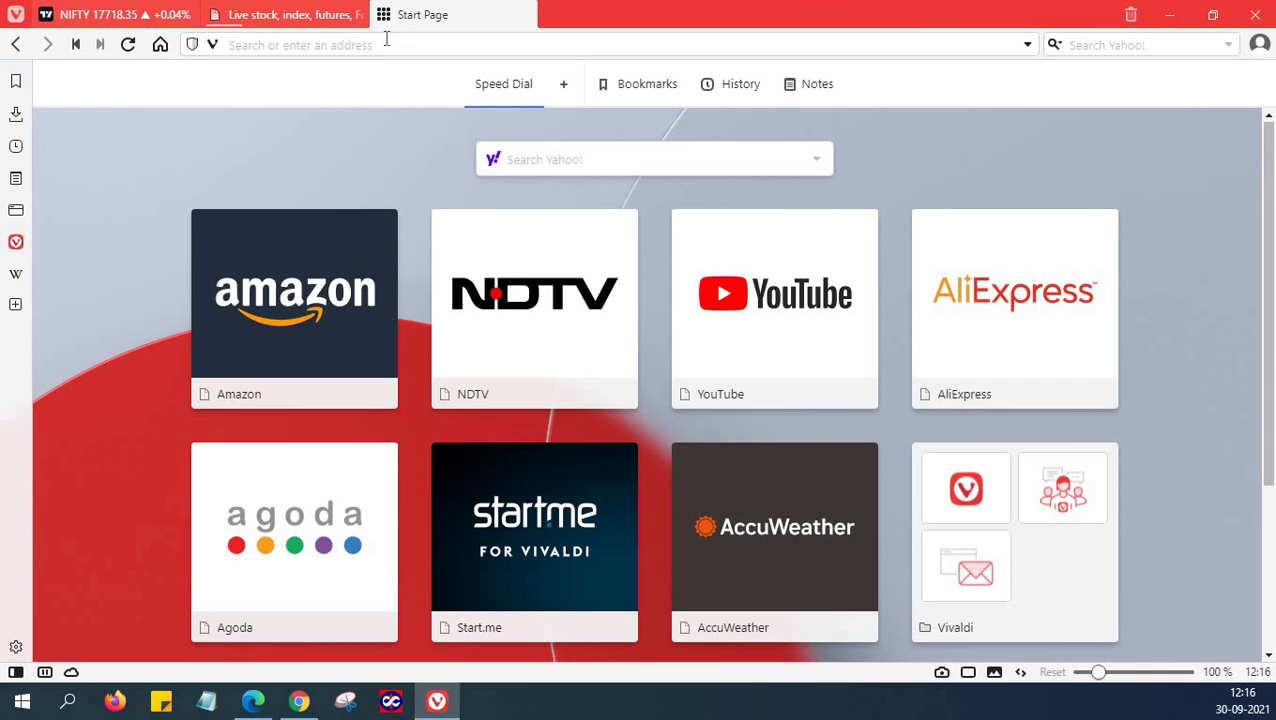
type("https://in.tradingview.com/chart/")
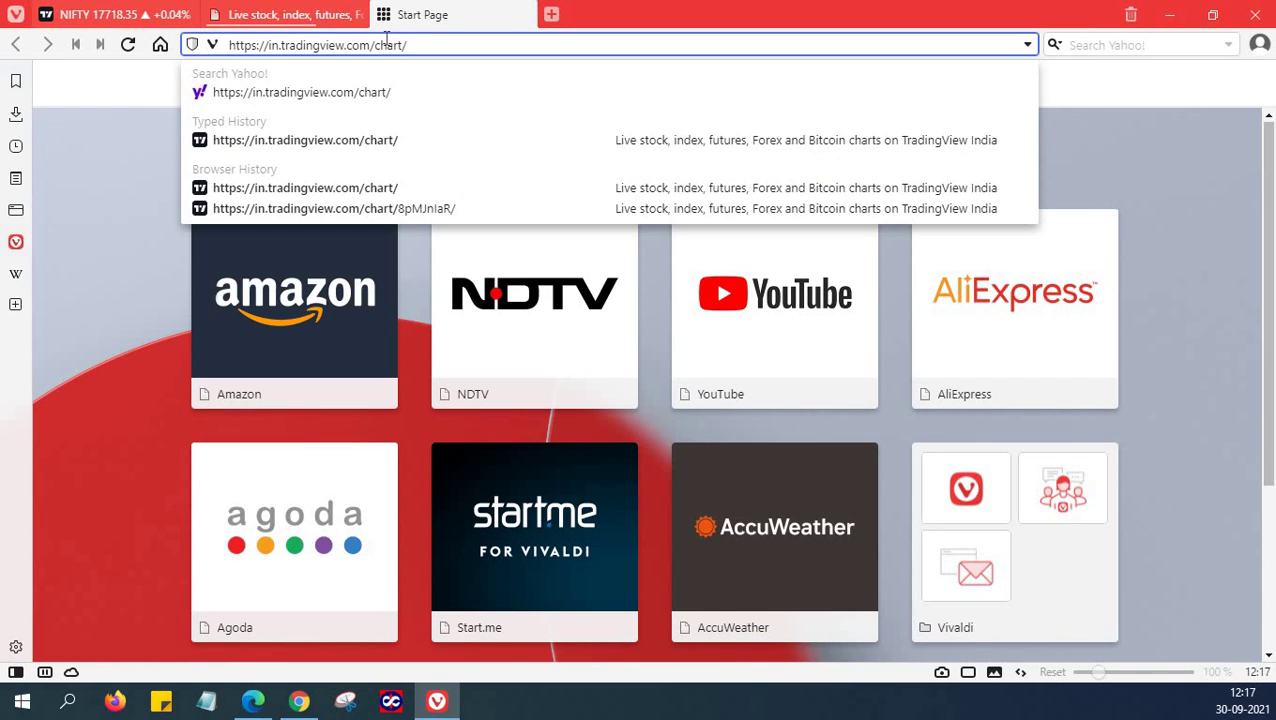
key("Return")
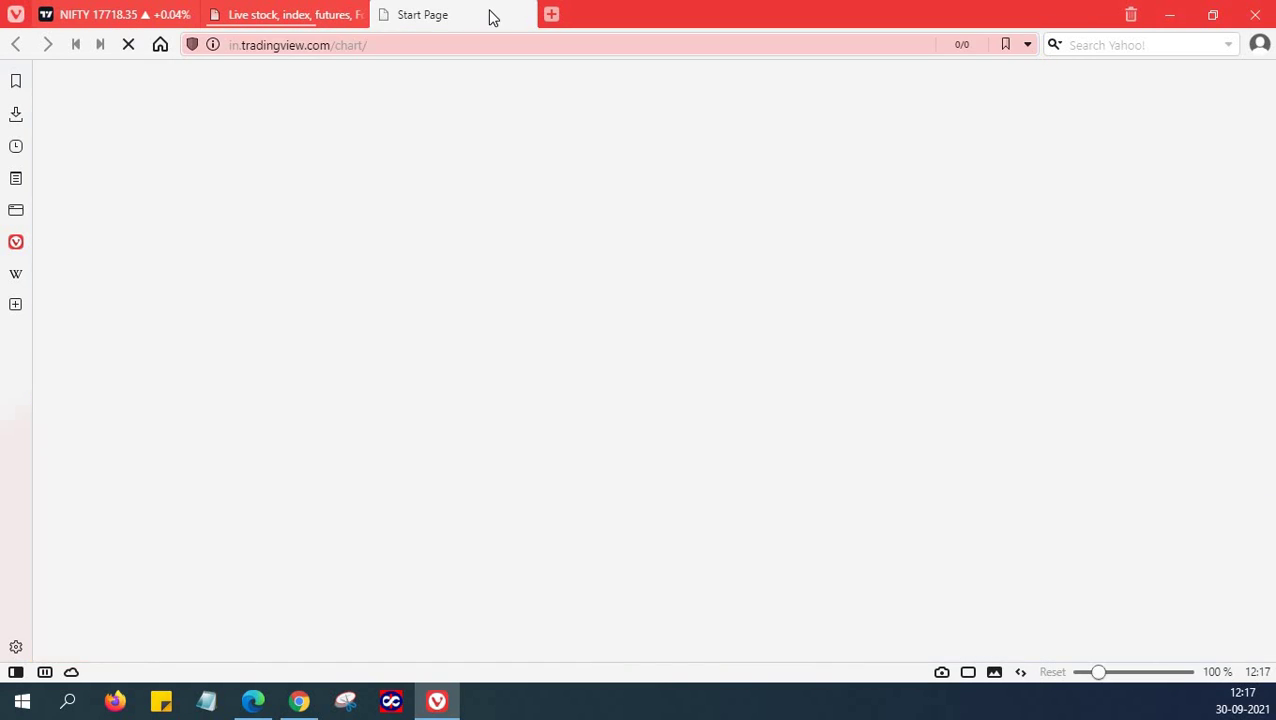
left_click(551, 16)
type("https://in.tradingview.com/chart/")
key("Return")
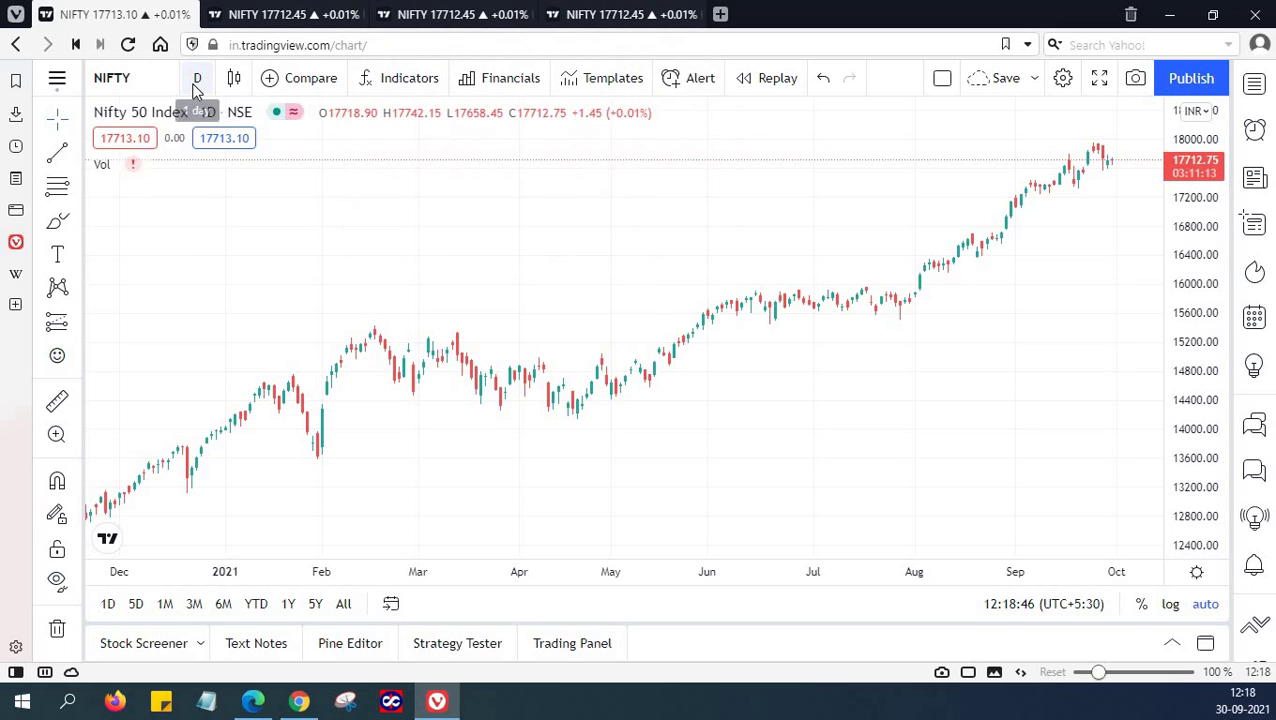
Keep the first chart on 1 day, and set the next charts to 1 hour and 15 minutes.
left_click(197, 88)
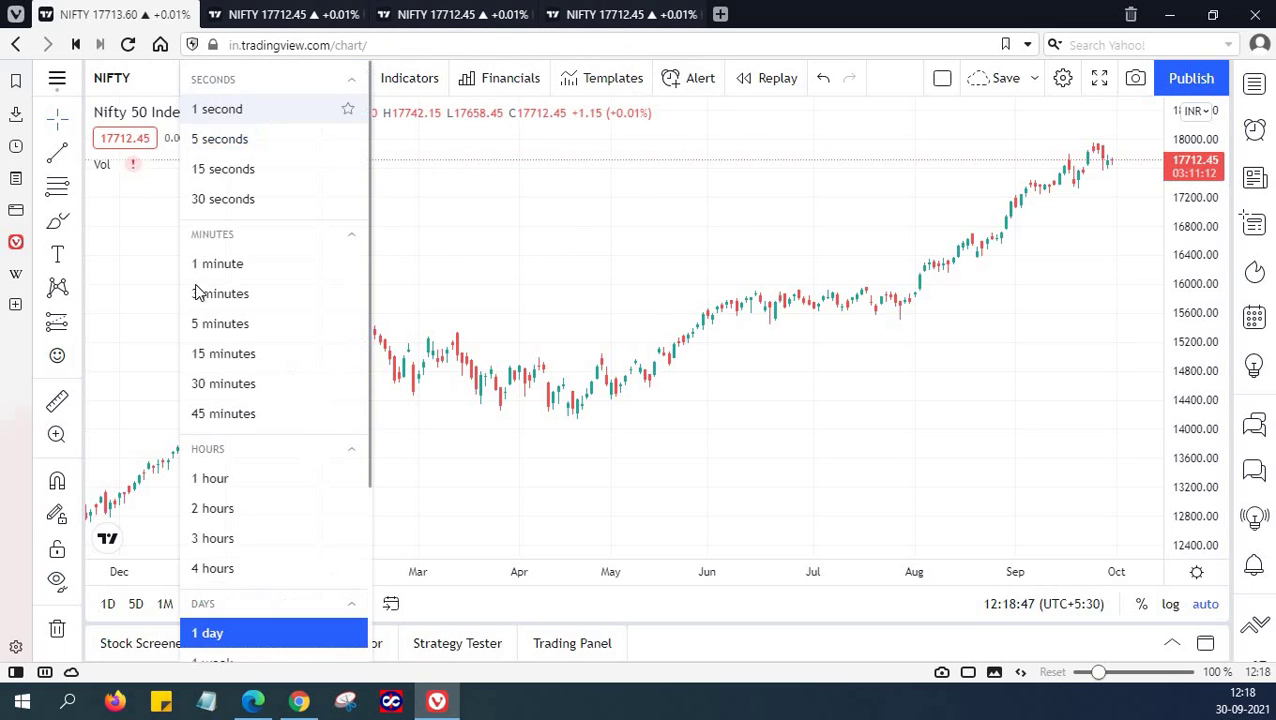
left_click(249, 633)
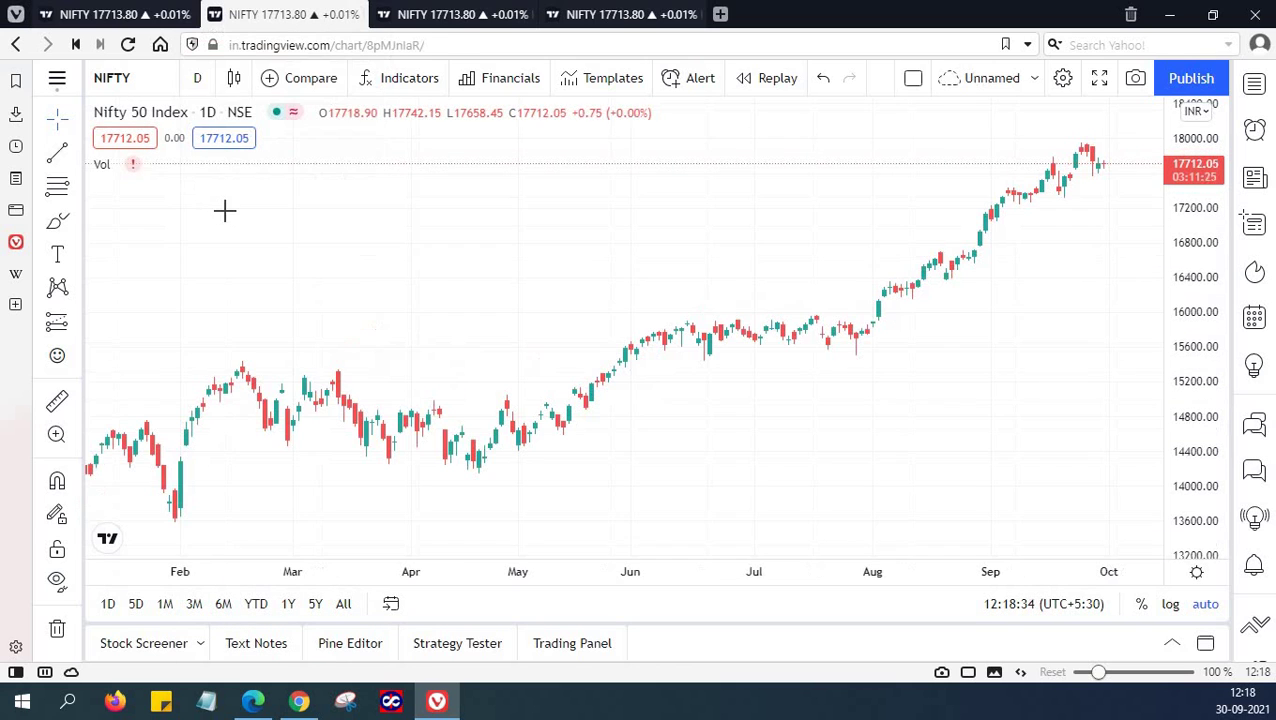
left_click(194, 77)
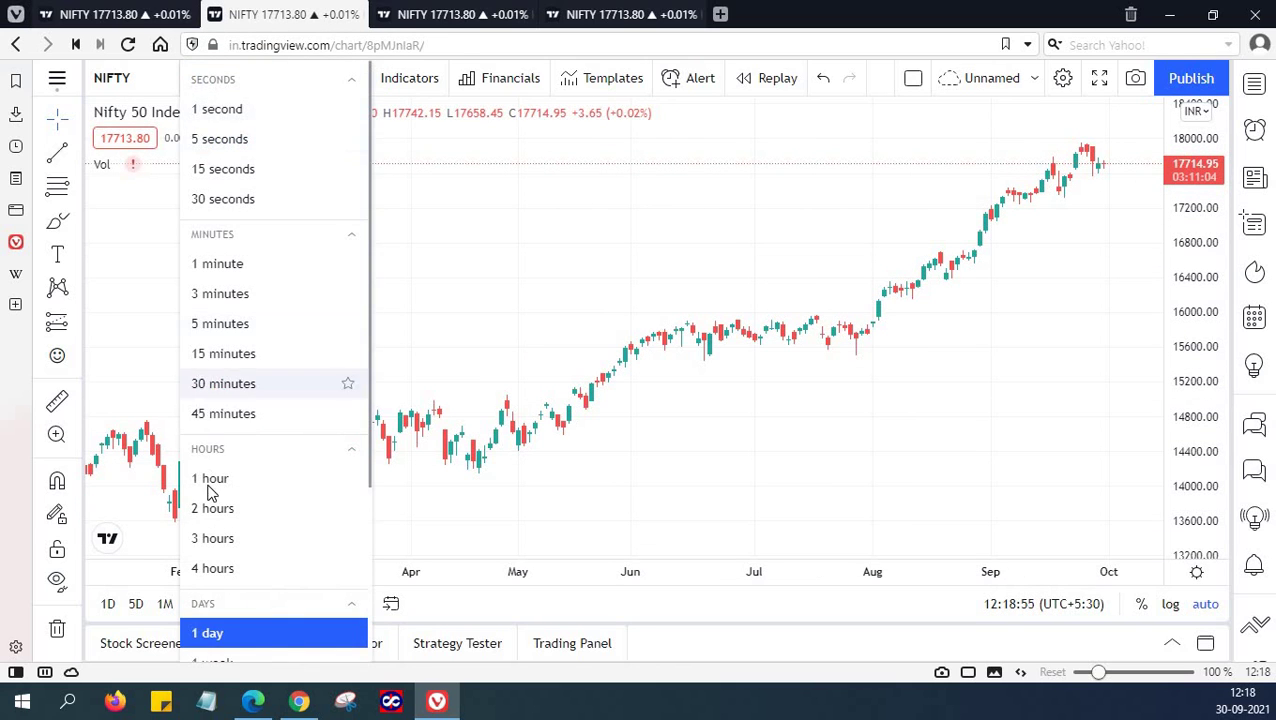
left_click(405, 14)
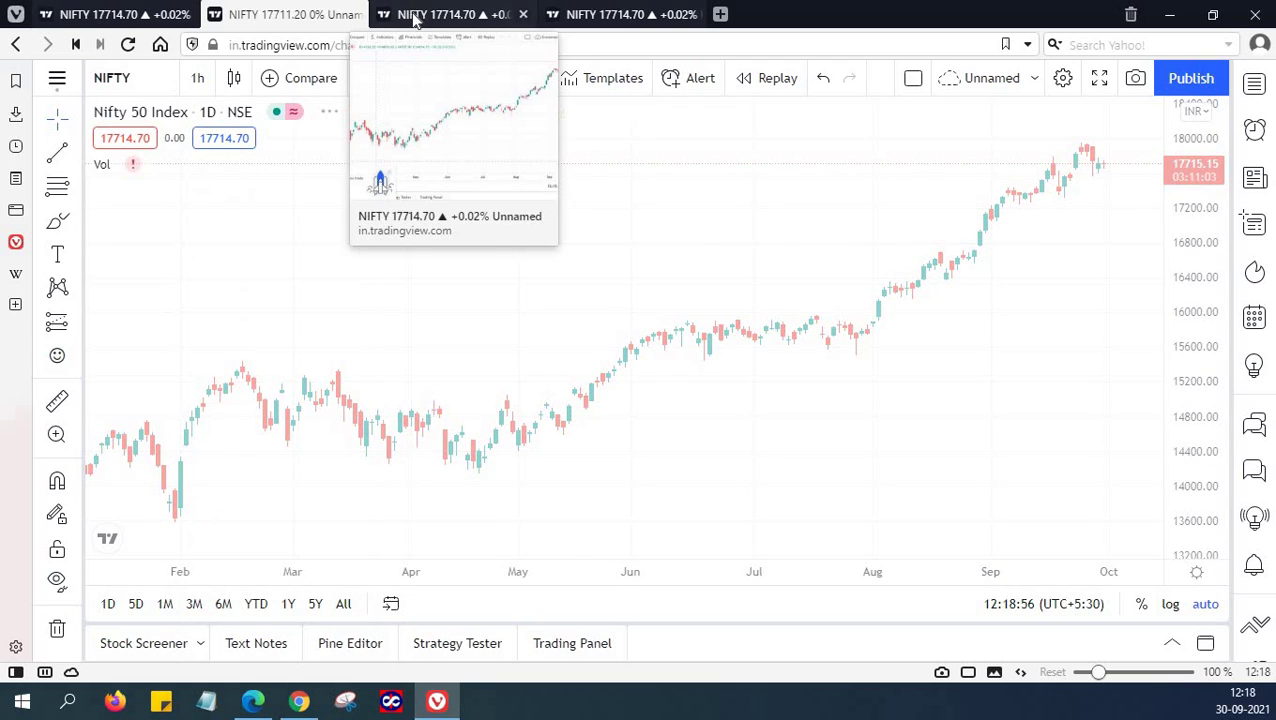
left_click(197, 77)
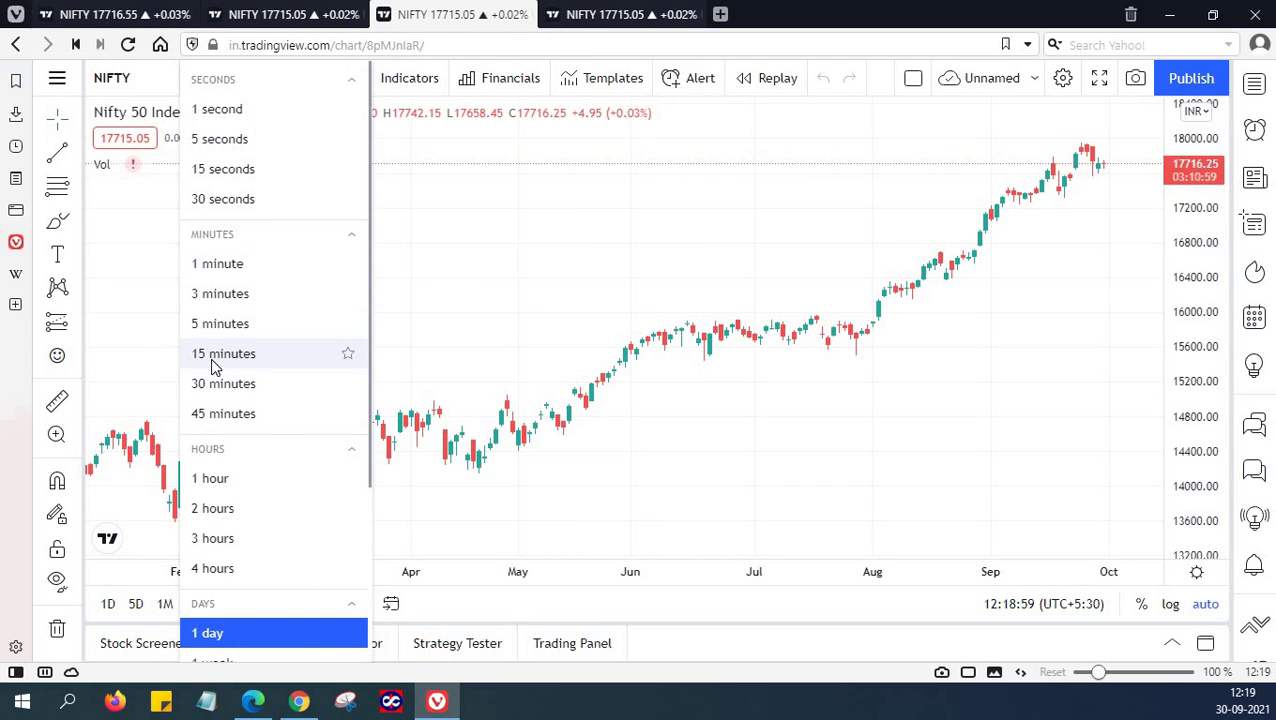
left_click(498, 185)
Set the fourth chart to 5 minutes, then select all four chart tabs starting from the daily one.
left_click(592, 14)
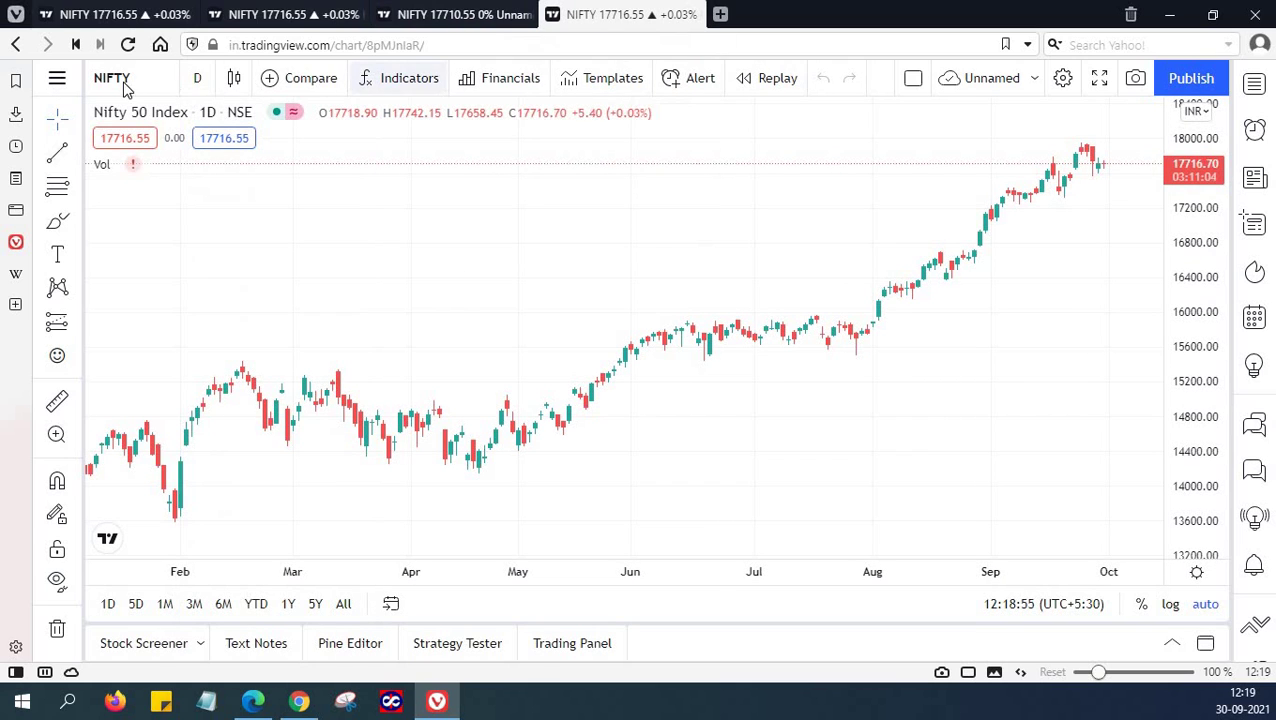
left_click(196, 79)
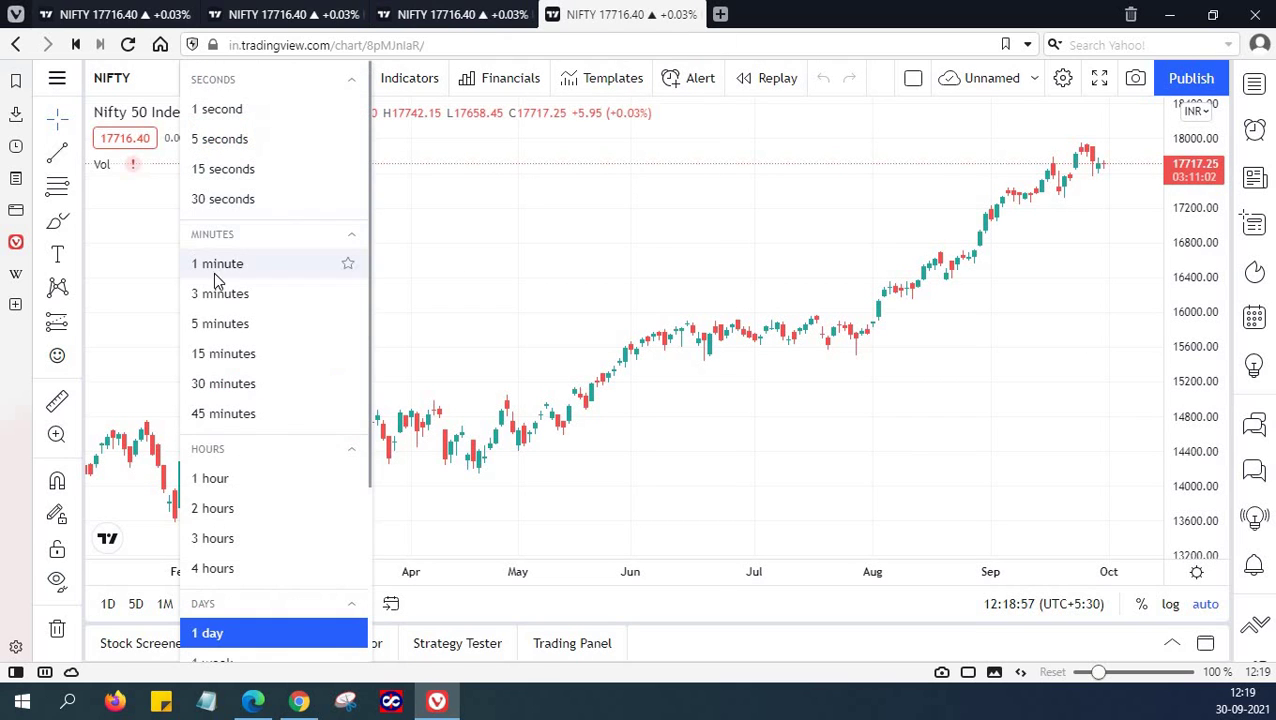
left_click(218, 325)
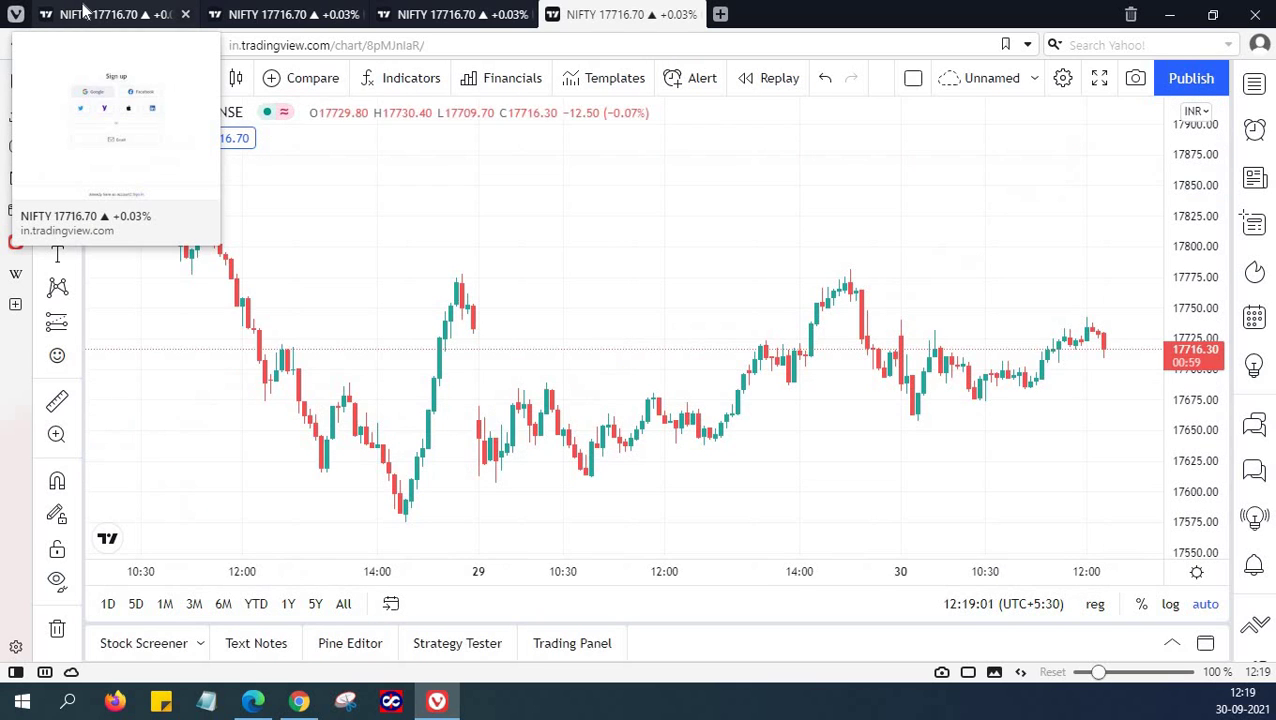
left_click(84, 10)
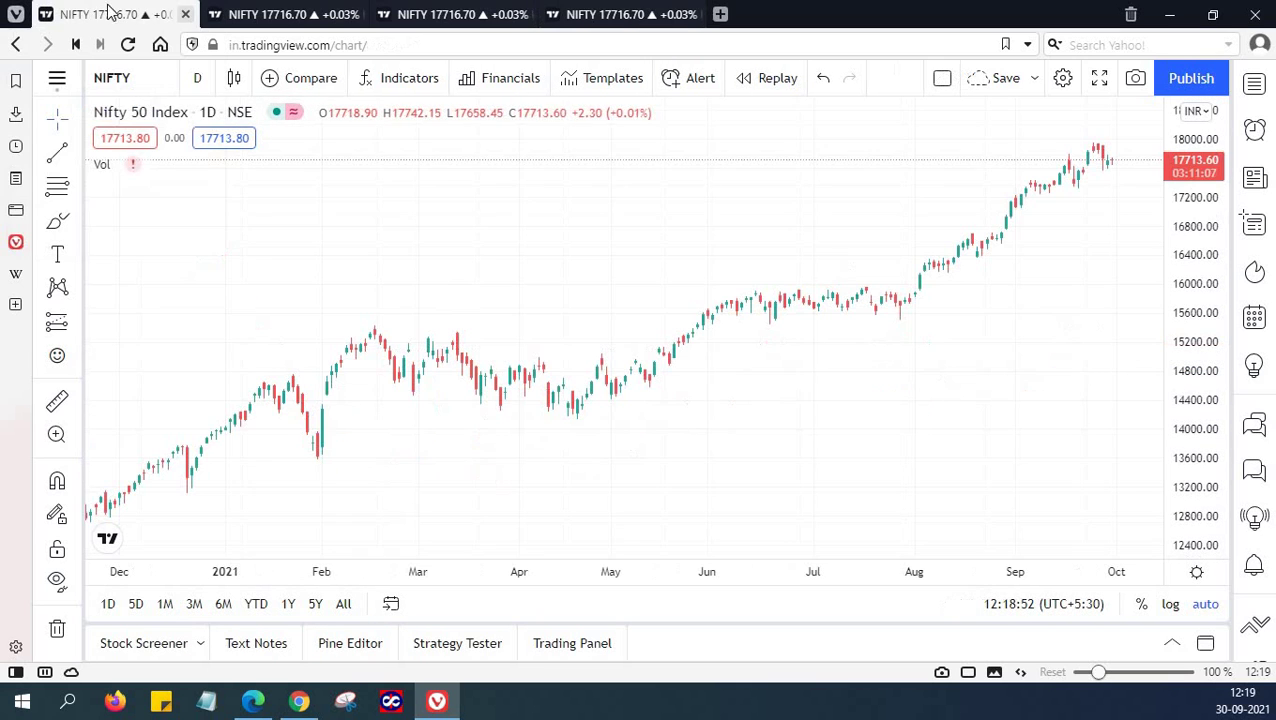
left_click(588, 15, "shift")
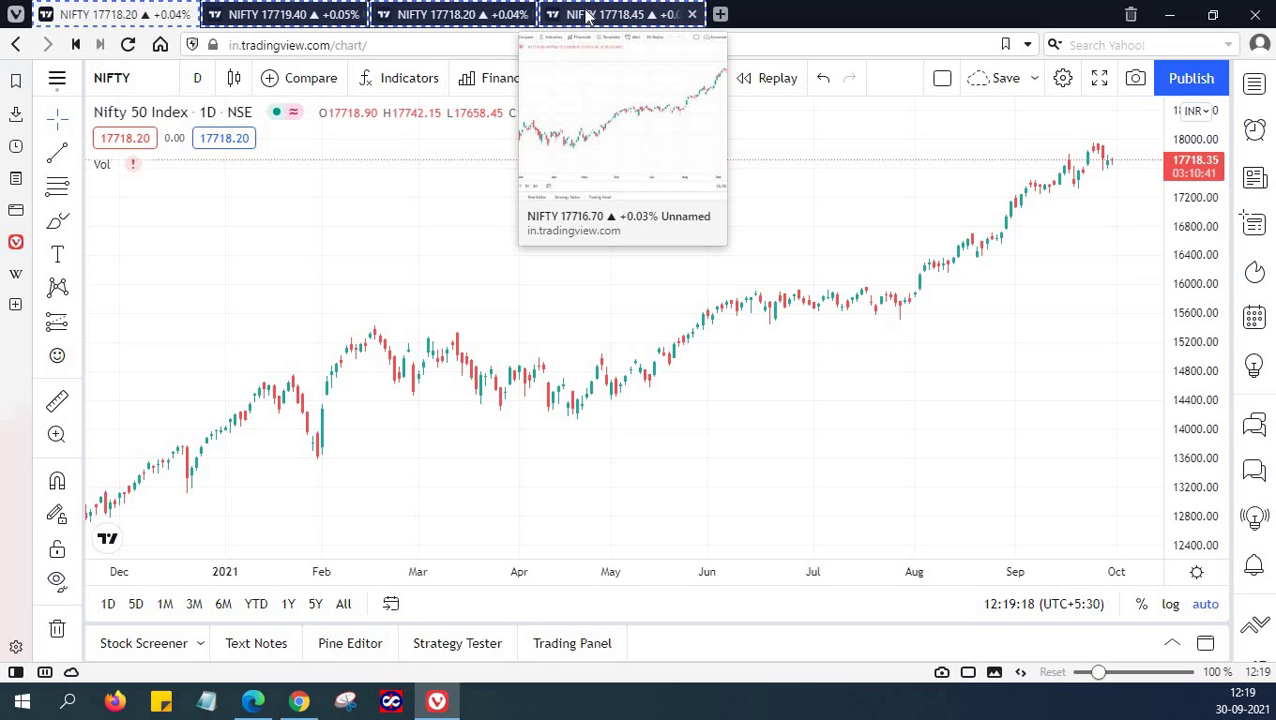
Tile the four selected NIFTY chart tabs in a grid with Tile 4 Tabs.
right_click(588, 15)
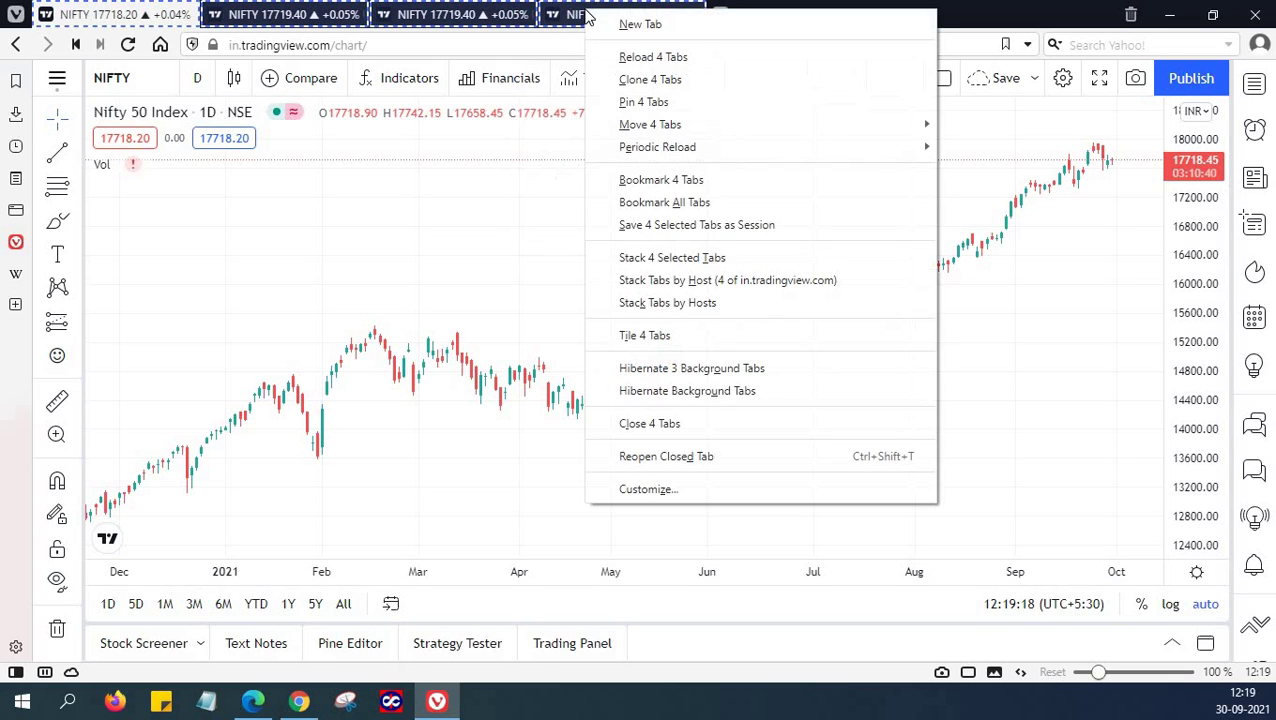
left_click(661, 337)
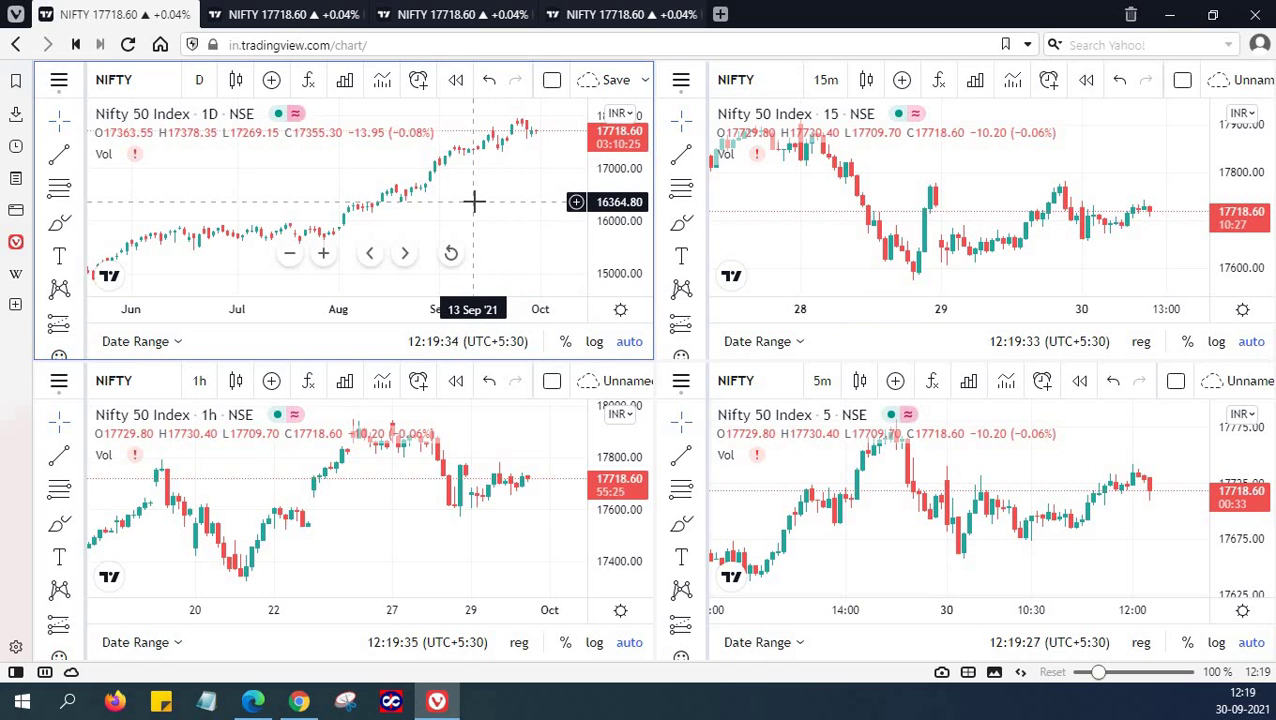
Zoom in on the daily NIFTY chart.
scroll(474, 202, "up", 3)
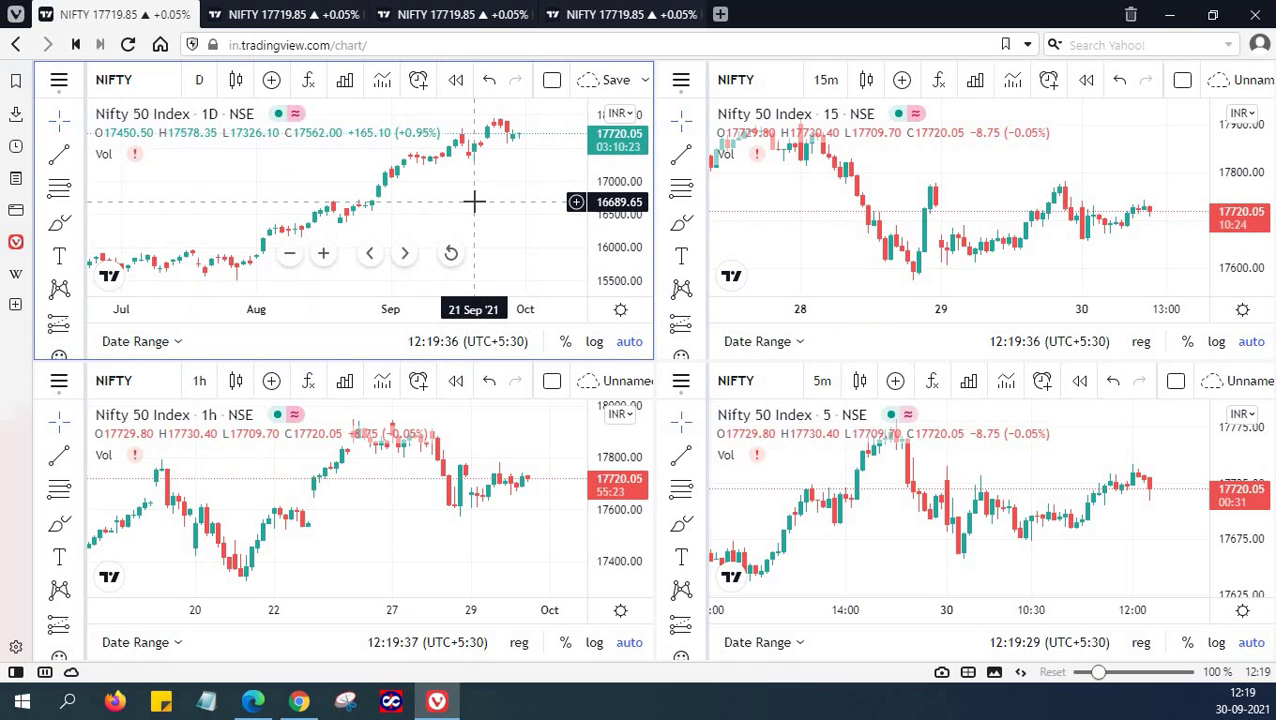
scroll(474, 202, "up", 1)
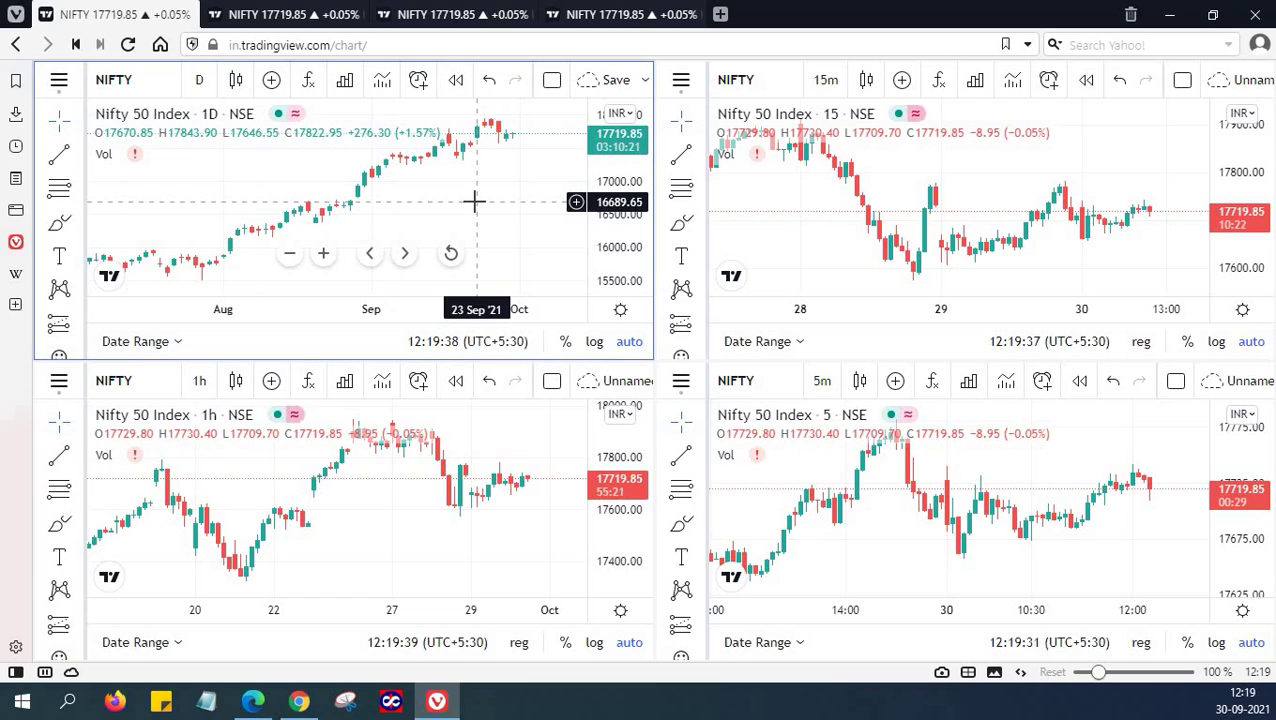